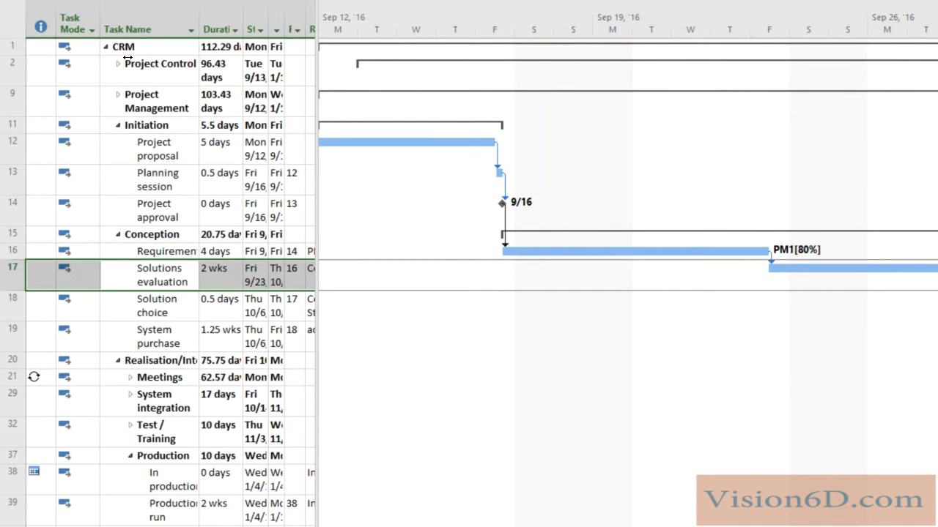
Step: Set the lag on the Project approval task's Planning session predecessor to 5 elapsed days (5ed)
left_click(127, 57)
mouse_move(502, 207)
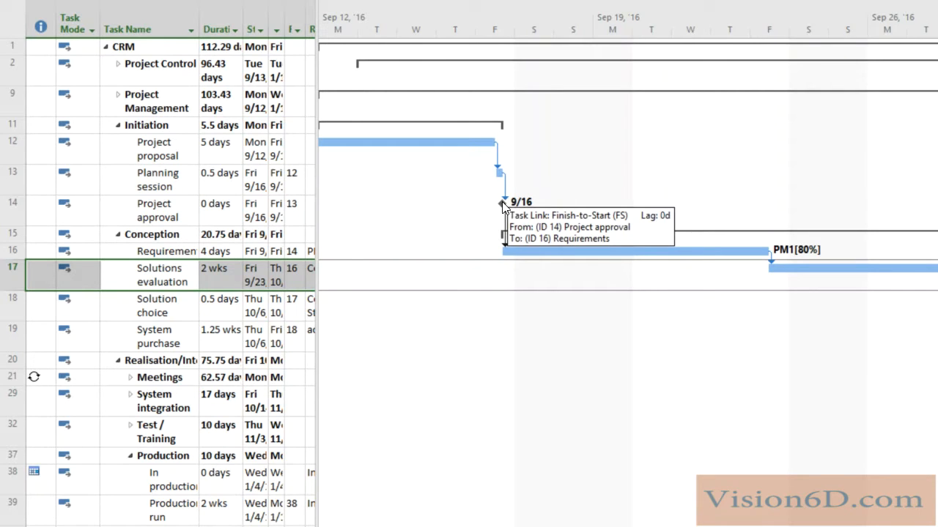
left_click(172, 216)
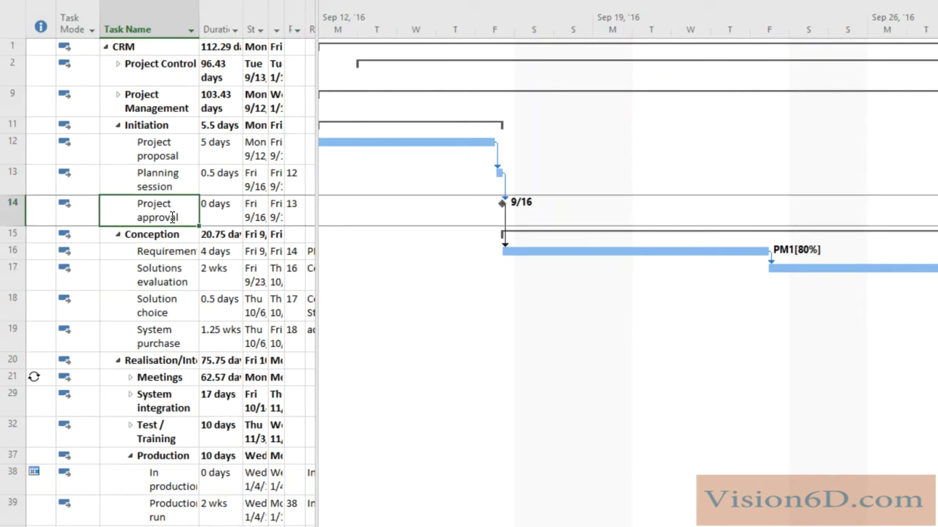
right_click(170, 208)
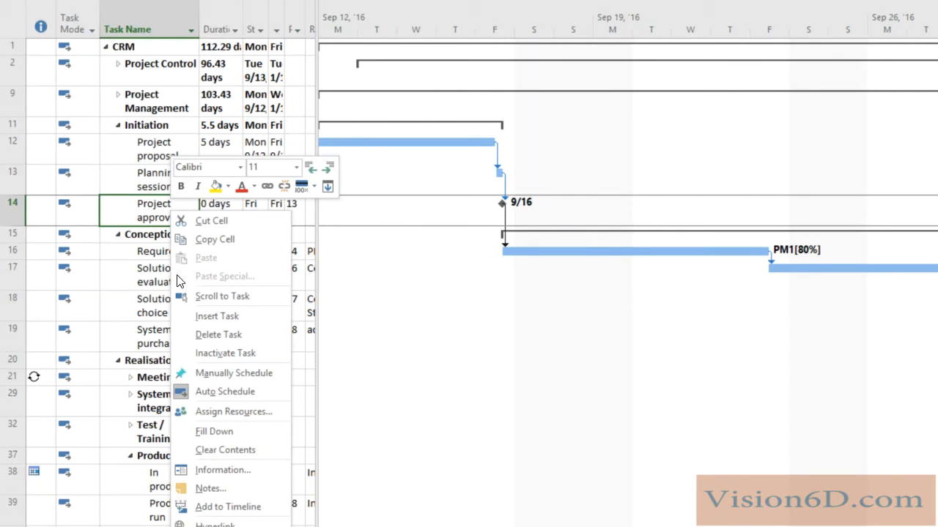
left_click(235, 471)
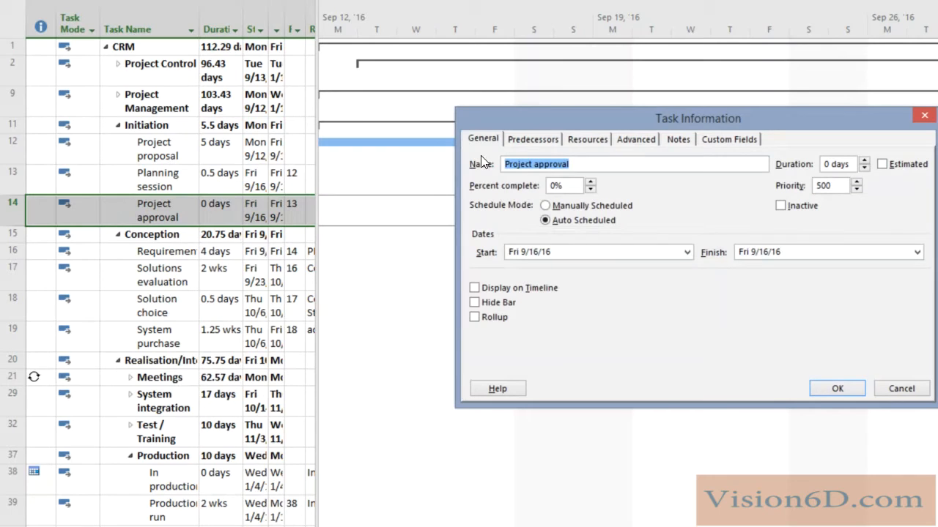
left_click(550, 139)
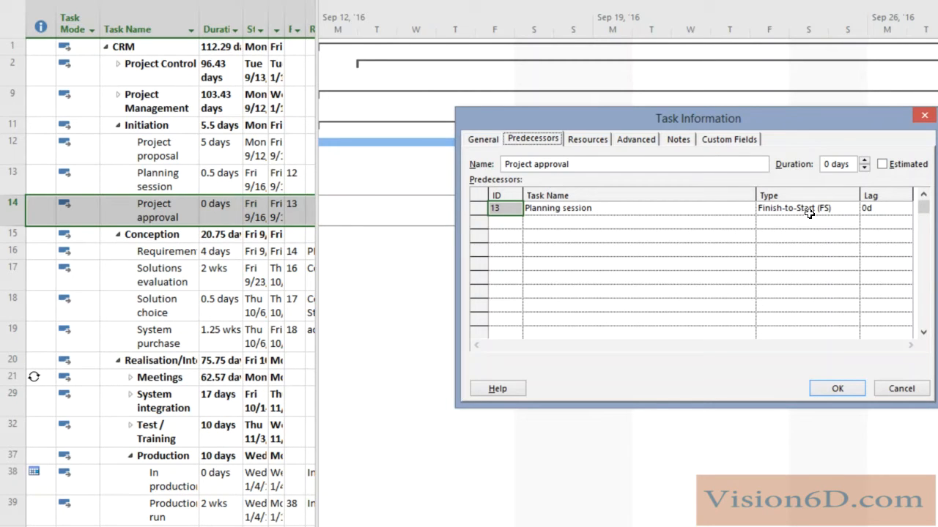
left_click(883, 209)
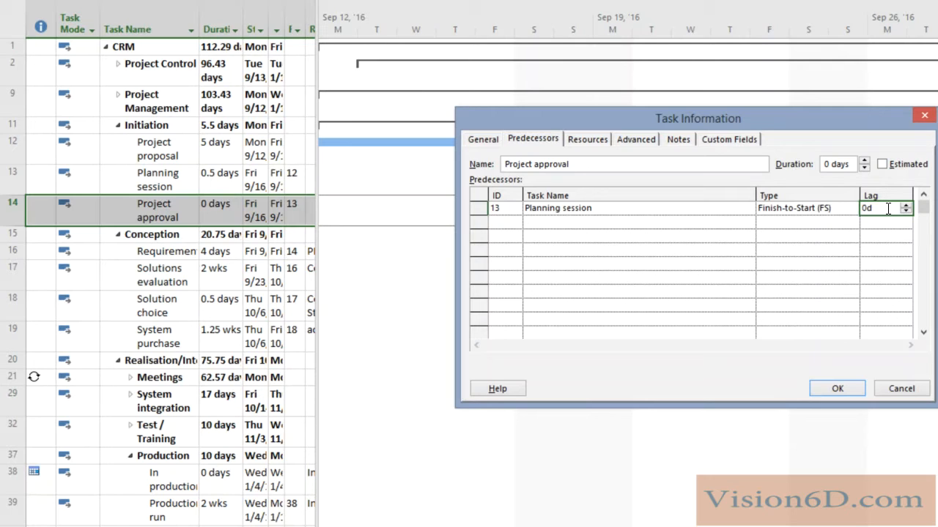
key("BackSpace")
key("BackSpace")
type("5e")
key("Return")
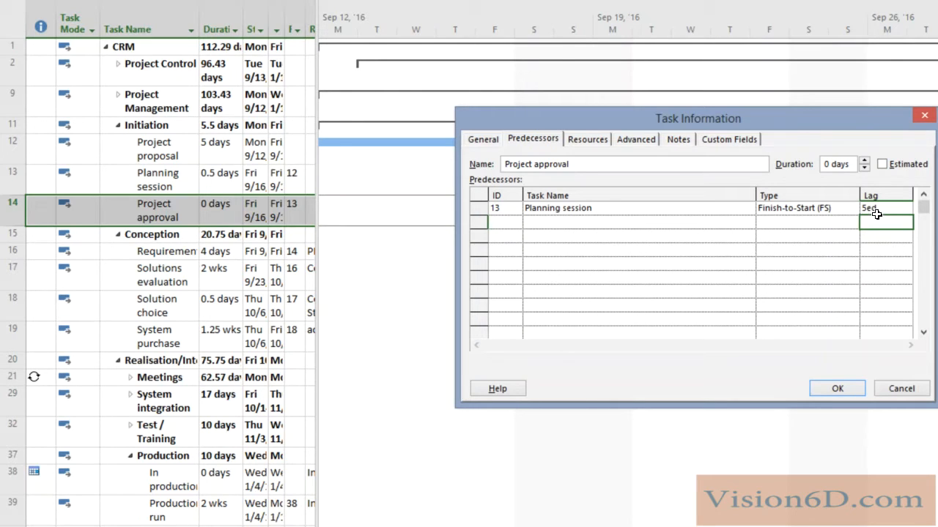
left_click(837, 388)
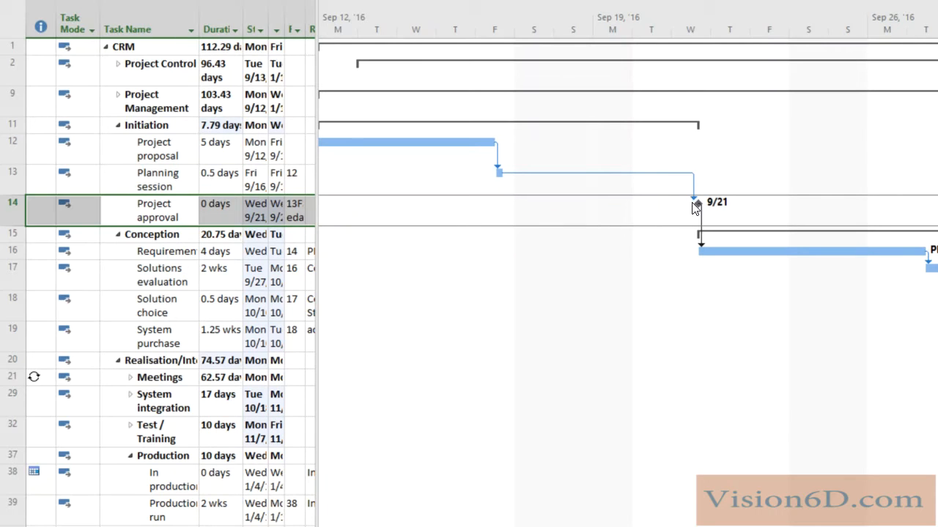
Step: Give the Solutions evaluation task a lead of 2 elapsed days by setting its Requirements predecessor's lag to -2ed
mouse_move(693, 203)
mouse_move(689, 179)
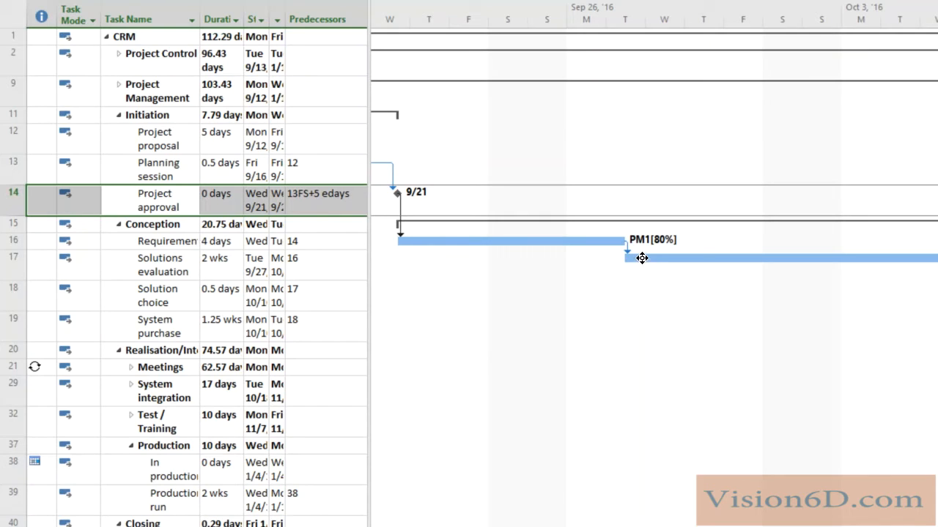
mouse_move(626, 279)
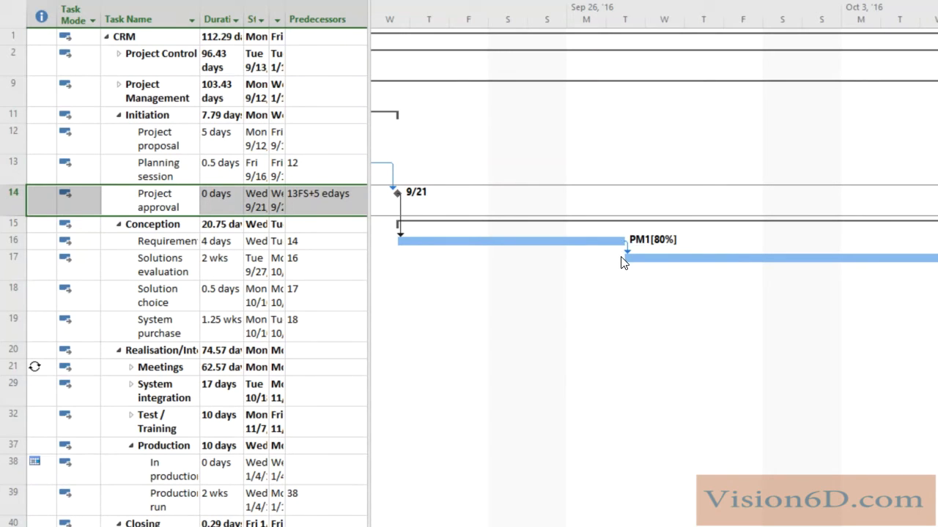
left_click(162, 266)
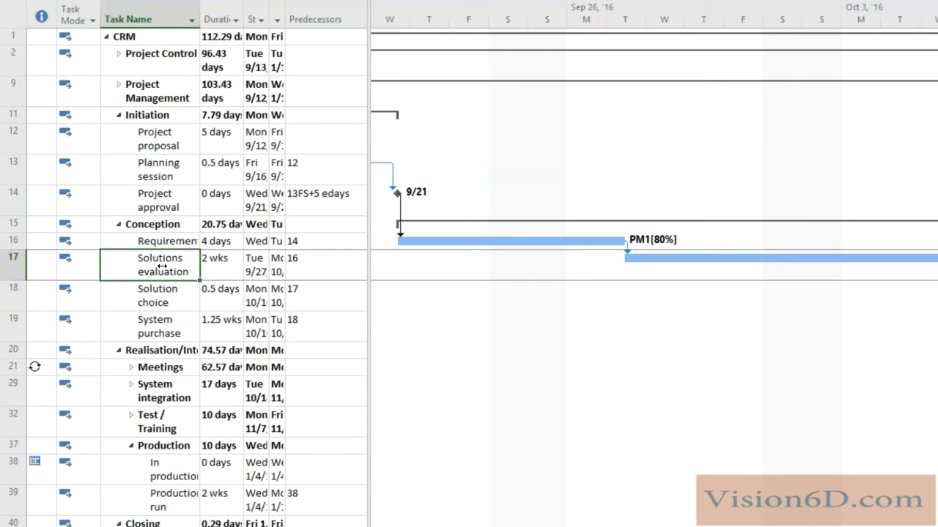
right_click(162, 266)
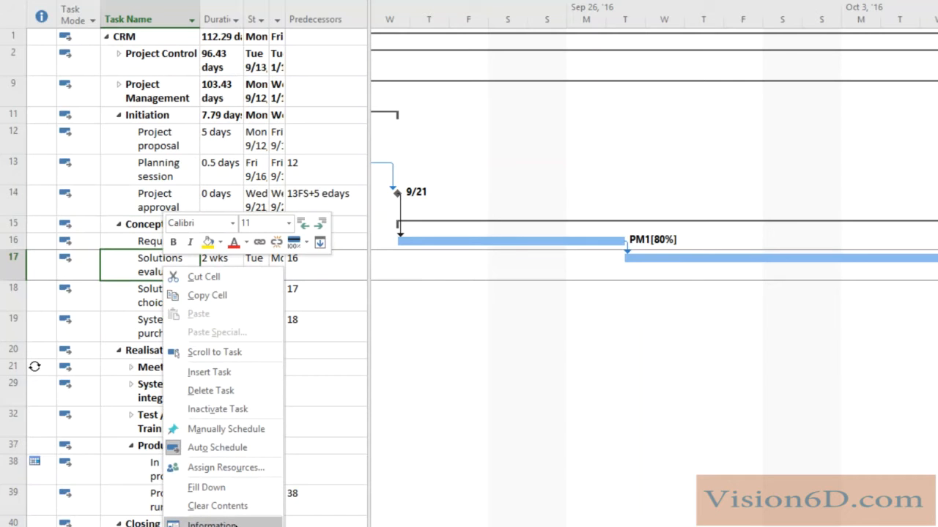
left_click(212, 524)
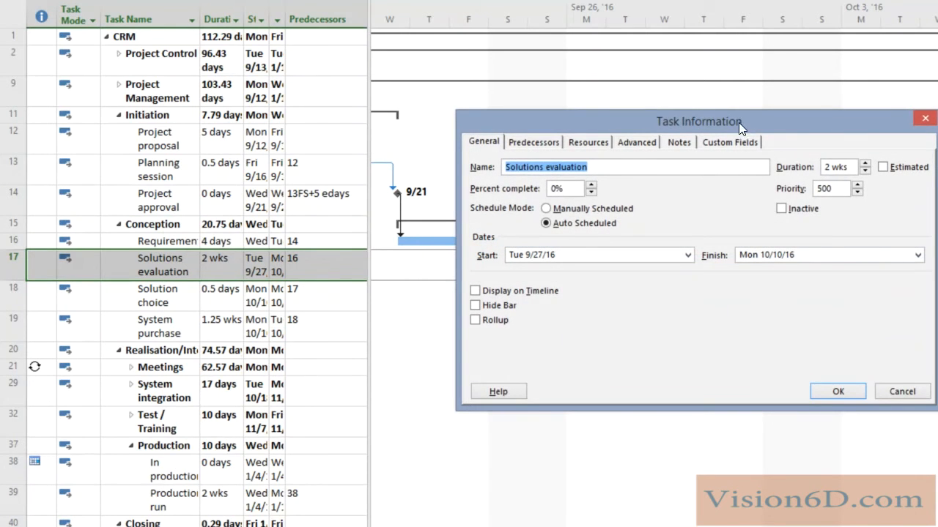
left_click_drag(740, 123, 425, 117)
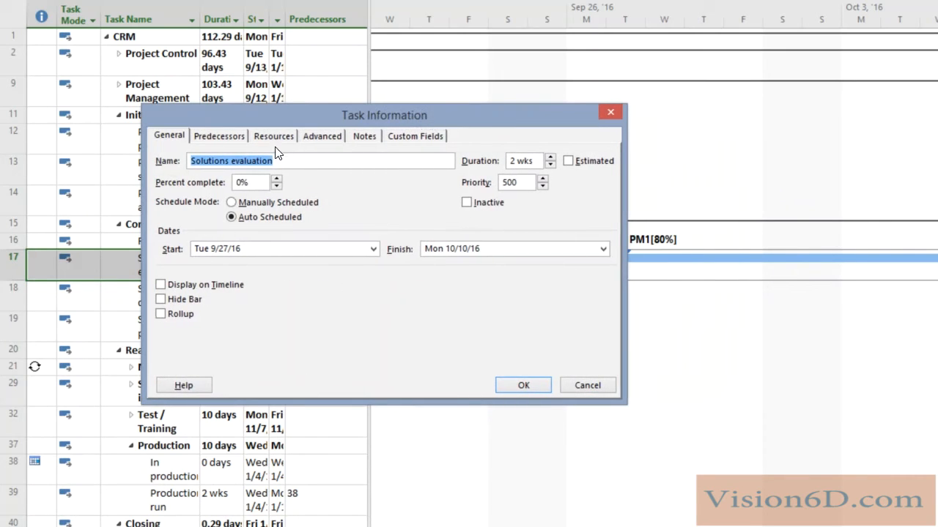
left_click(218, 136)
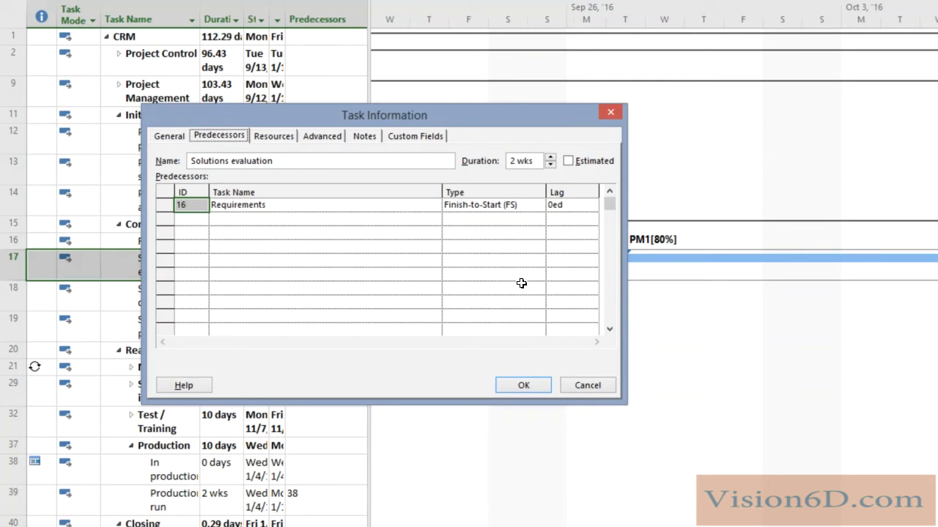
left_click(558, 205)
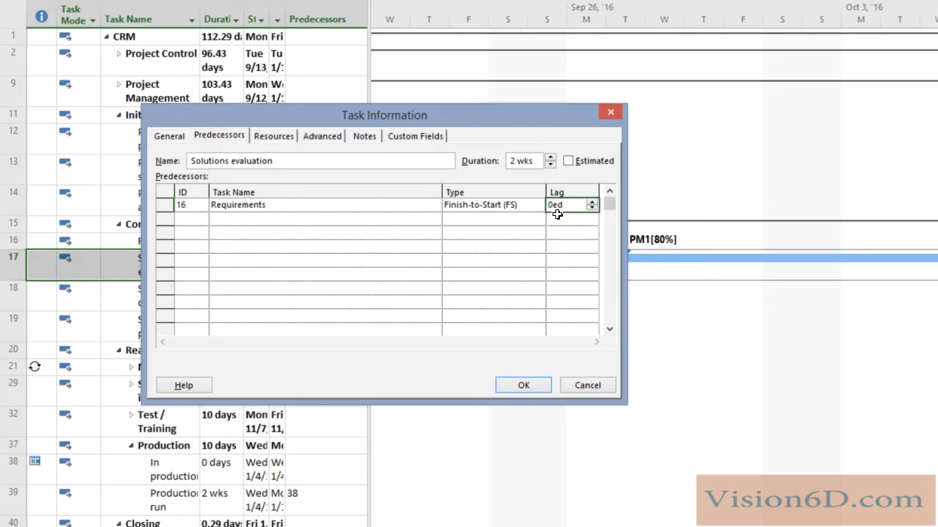
key("BackSpace")
key("BackSpace")
key("BackSpace")
type("2d")
key("BackSpace")
type("ed")
key("Return")
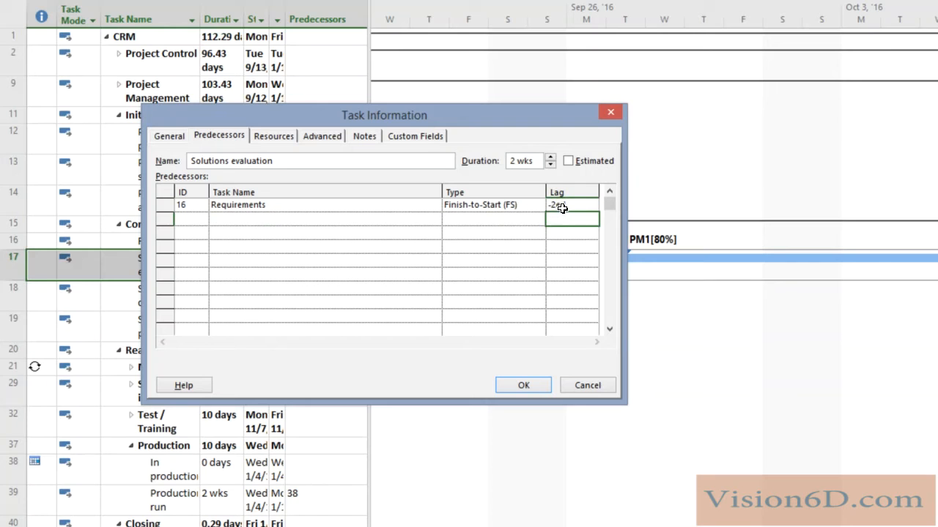
left_click(527, 390)
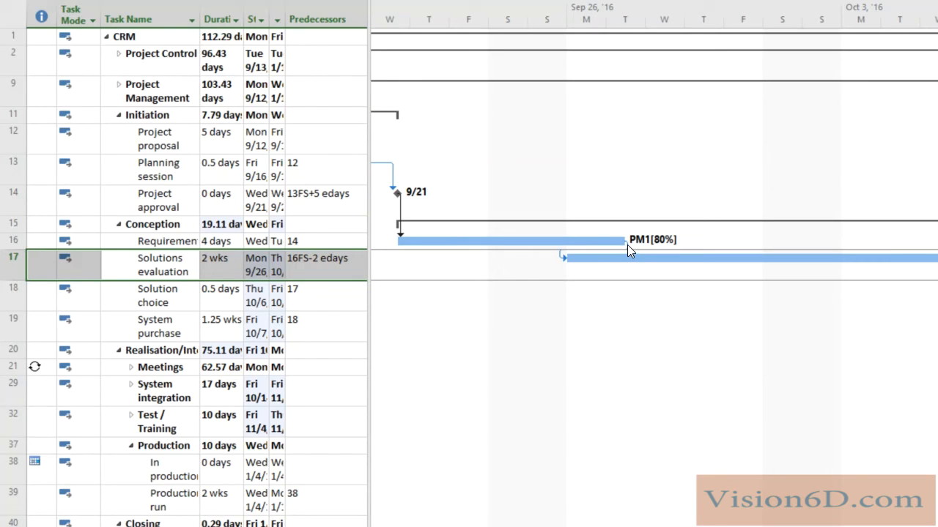
Step: Examine the link type and lag of the Production run predecessor in the Project Closing task's information
mouse_move(627, 245)
mouse_move(594, 260)
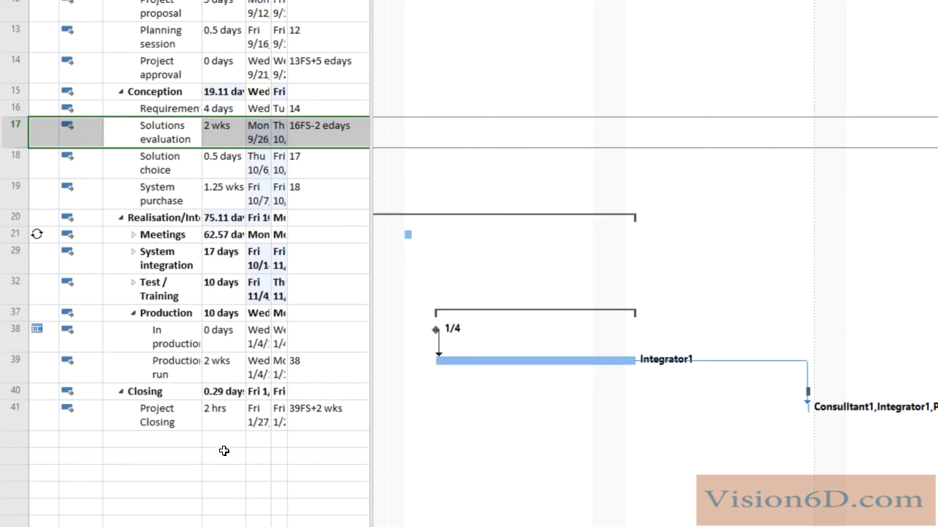
mouse_move(174, 430)
left_mouse_down()
mouse_move(178, 413)
mouse_move(184, 422)
left_mouse_up()
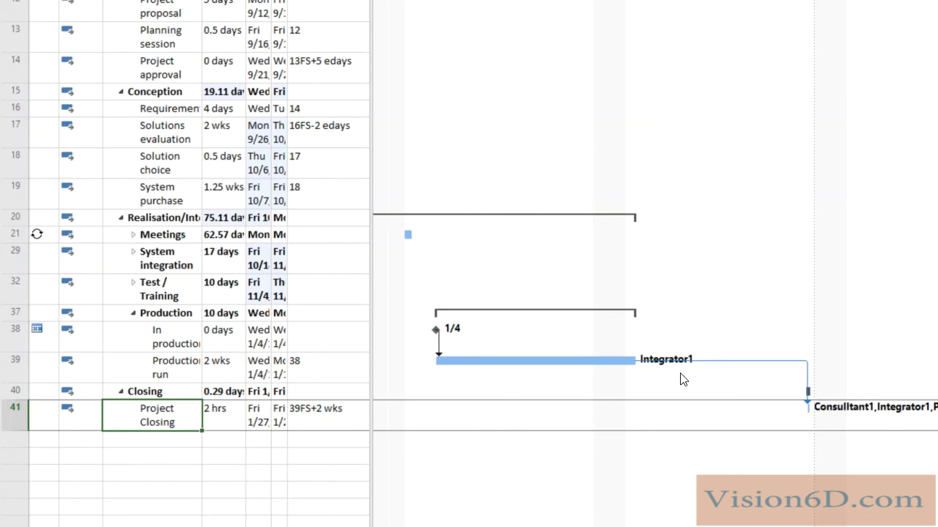
key("shift+F2")
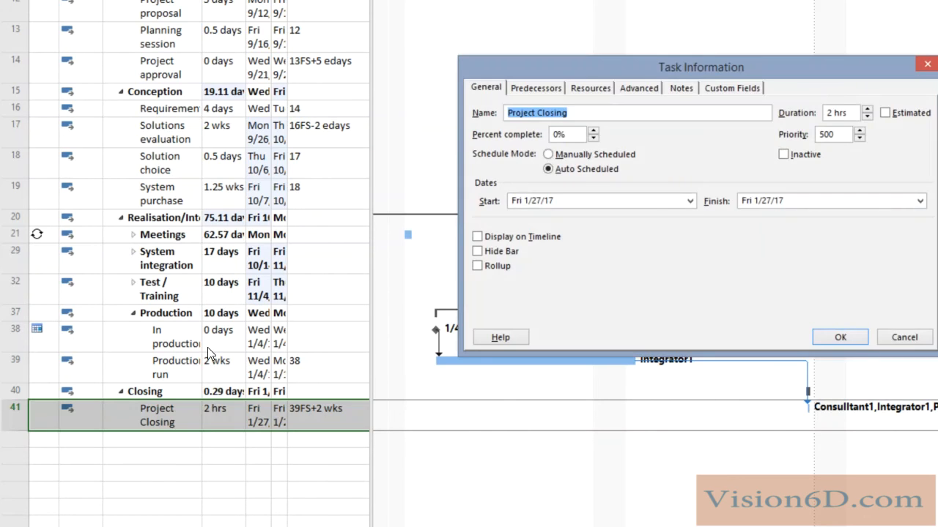
left_click(548, 87)
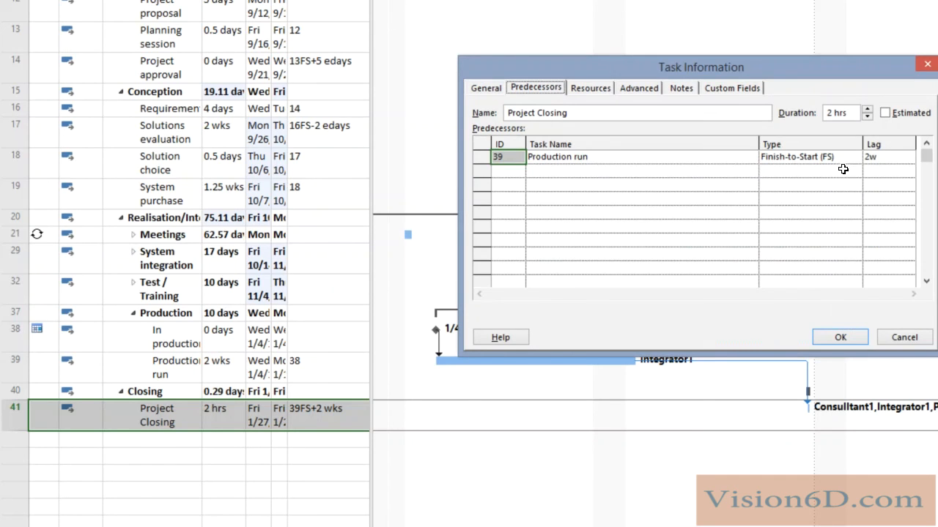
left_click(870, 158)
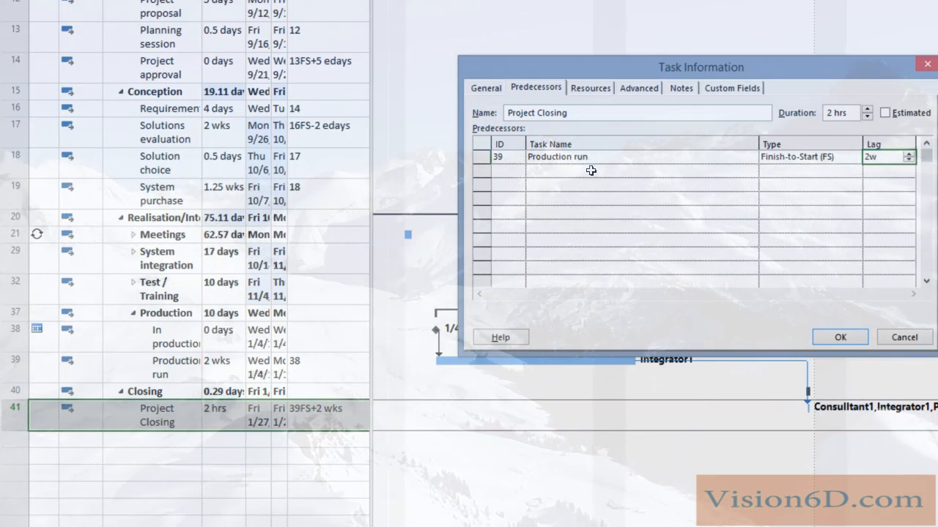
left_click(831, 338)
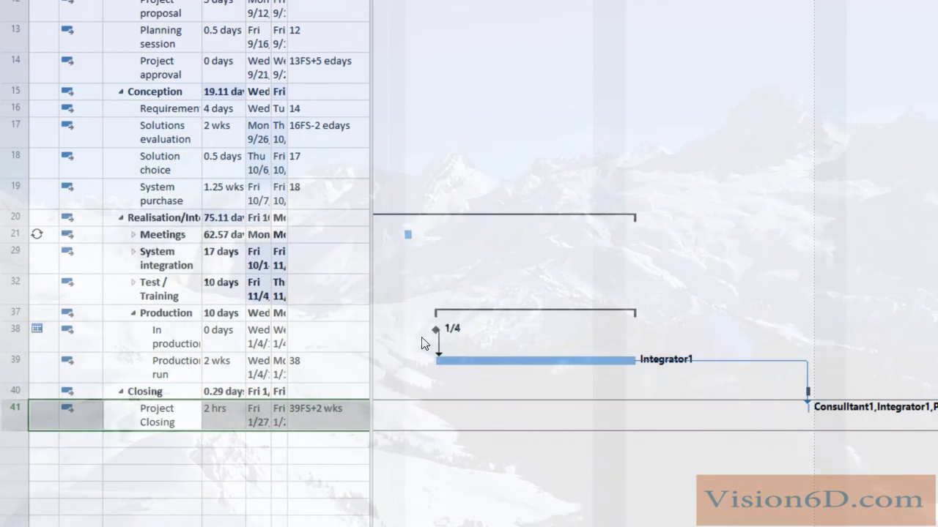